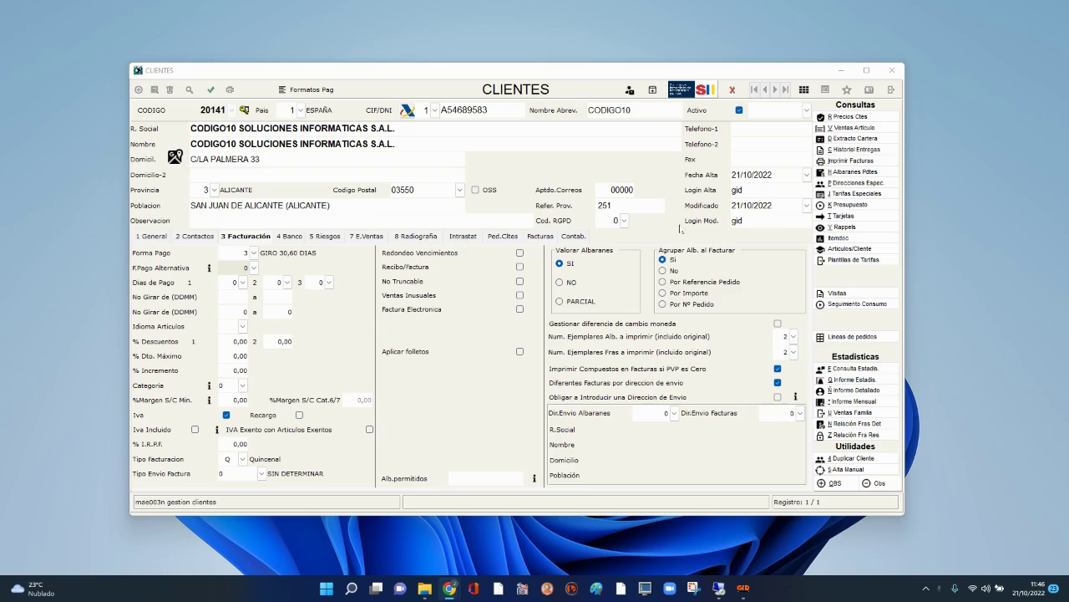
Review the customer record's general data and its contacts
left_click(154, 238)
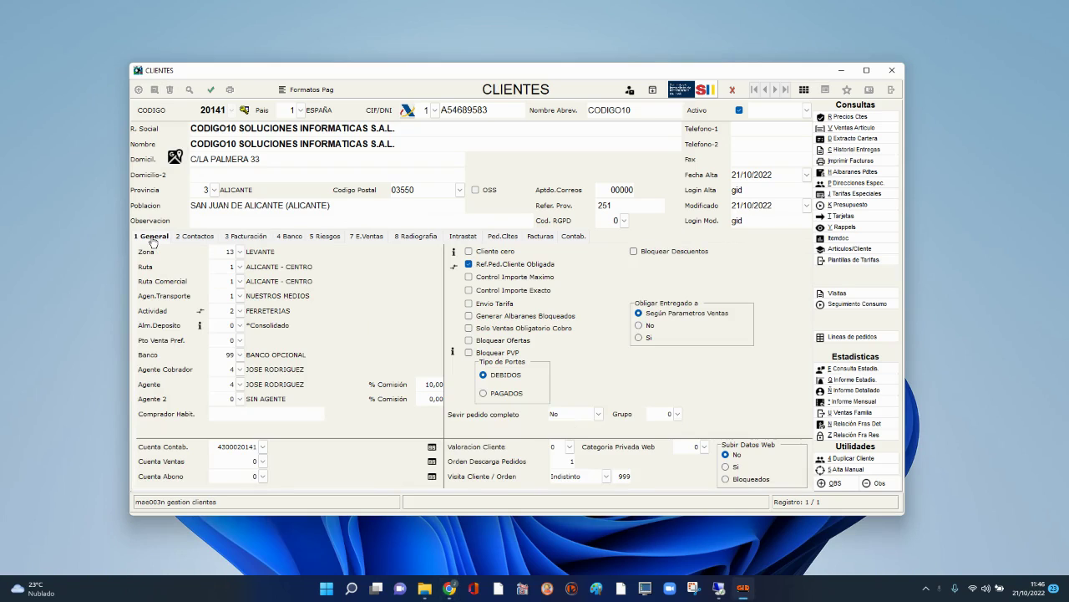
left_click(184, 237)
left_click(155, 239)
left_click(185, 239)
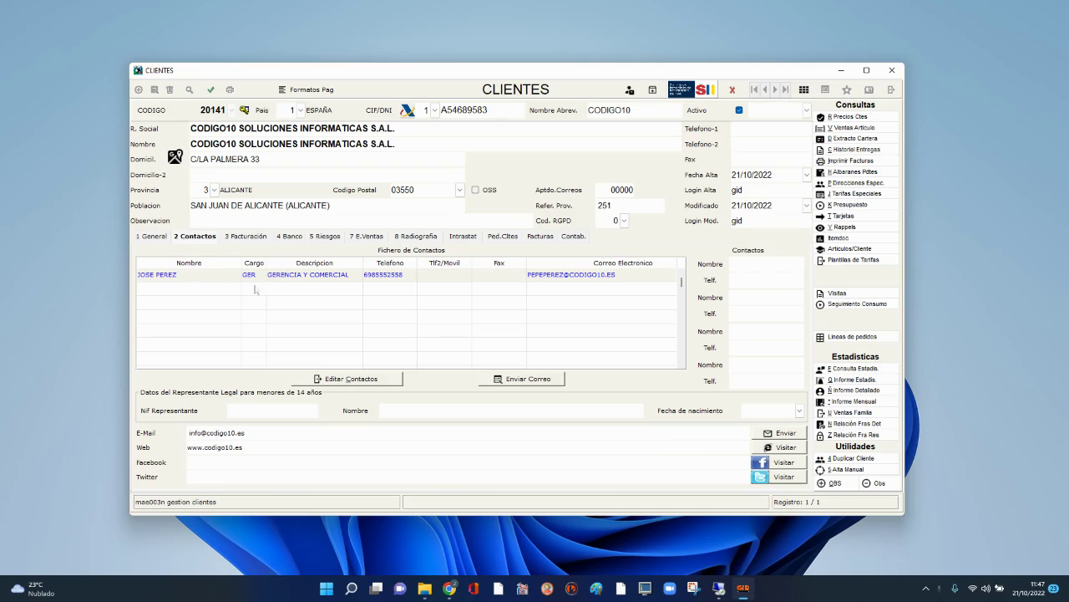
Set the payment method in the customer's billing data to code 3, GIRO 30,60 DIAS, from the list ordered by code
left_click(253, 241)
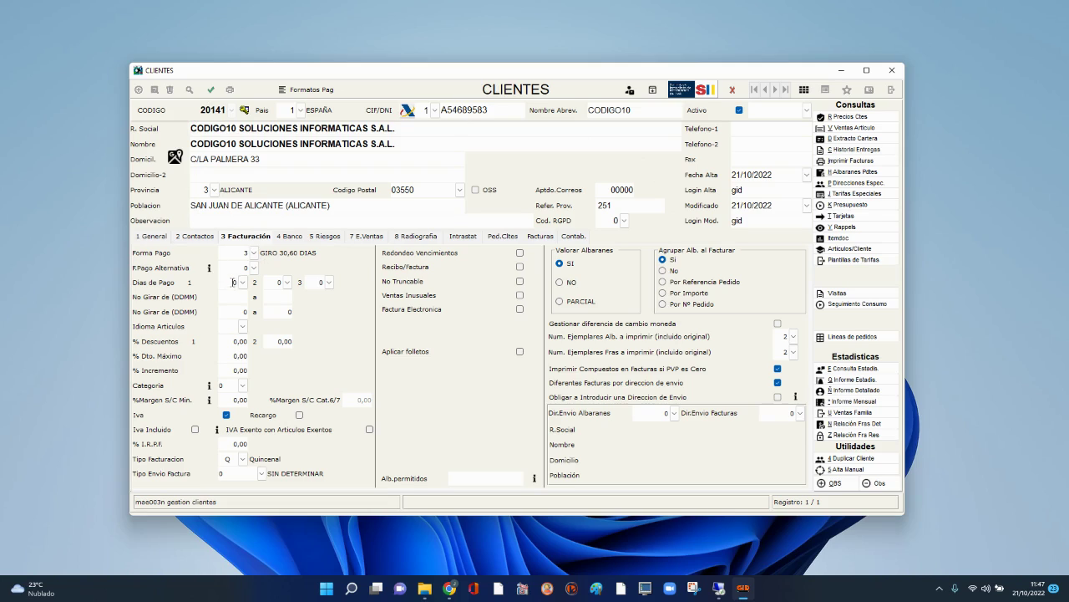
left_click(234, 253)
key("F2")
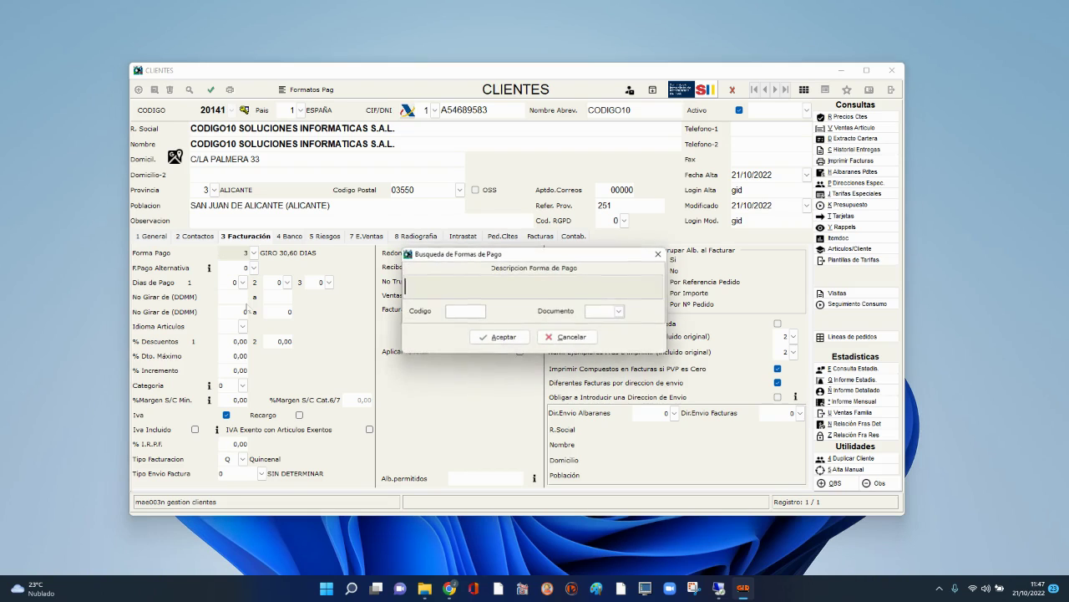
key("Return")
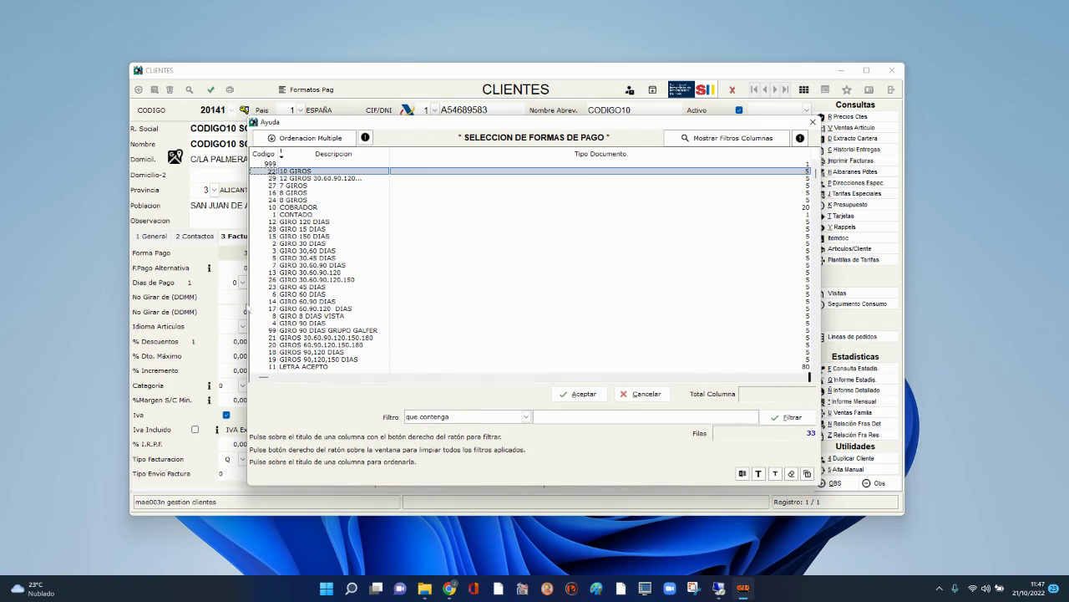
left_click(261, 155)
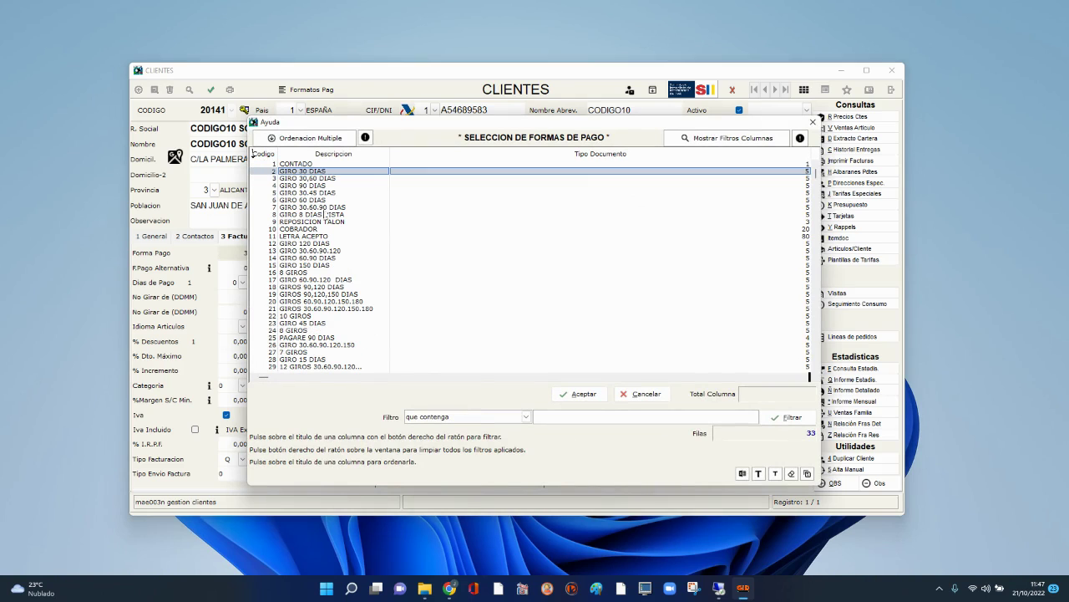
left_click(330, 180)
double_click(330, 183)
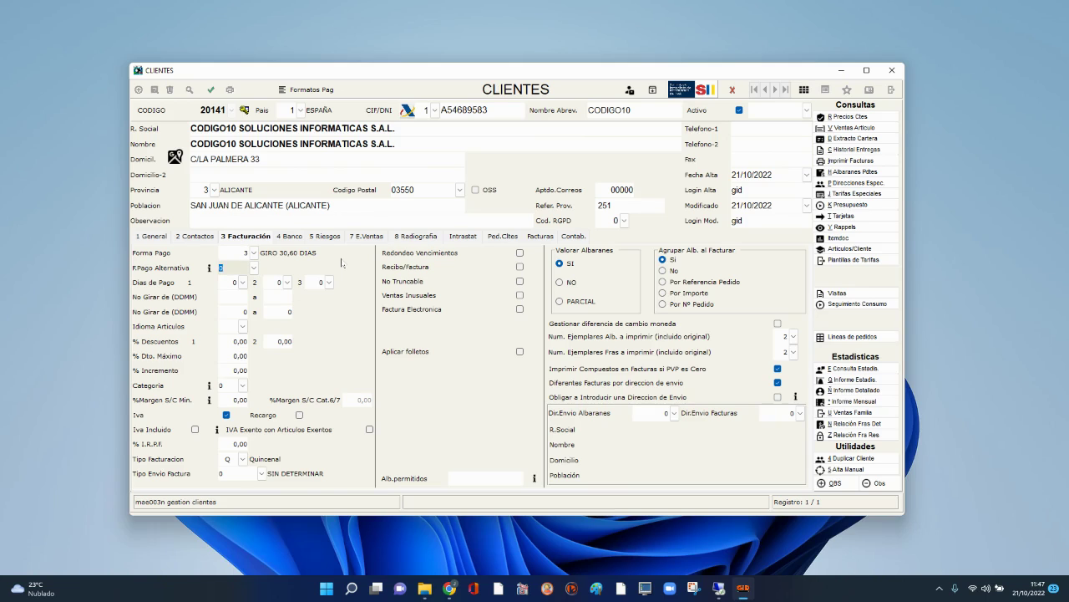
Read the alternative payment method's help note, then try code 23, GIRO 45 DIAS, in that field and reset it to 0
left_click(209, 268)
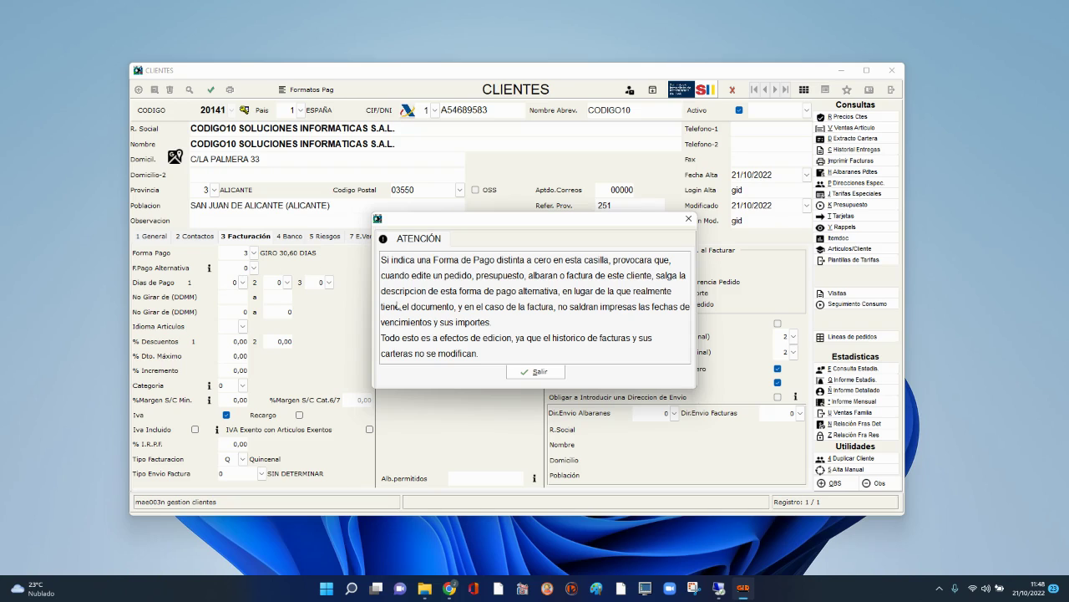
left_click(535, 372)
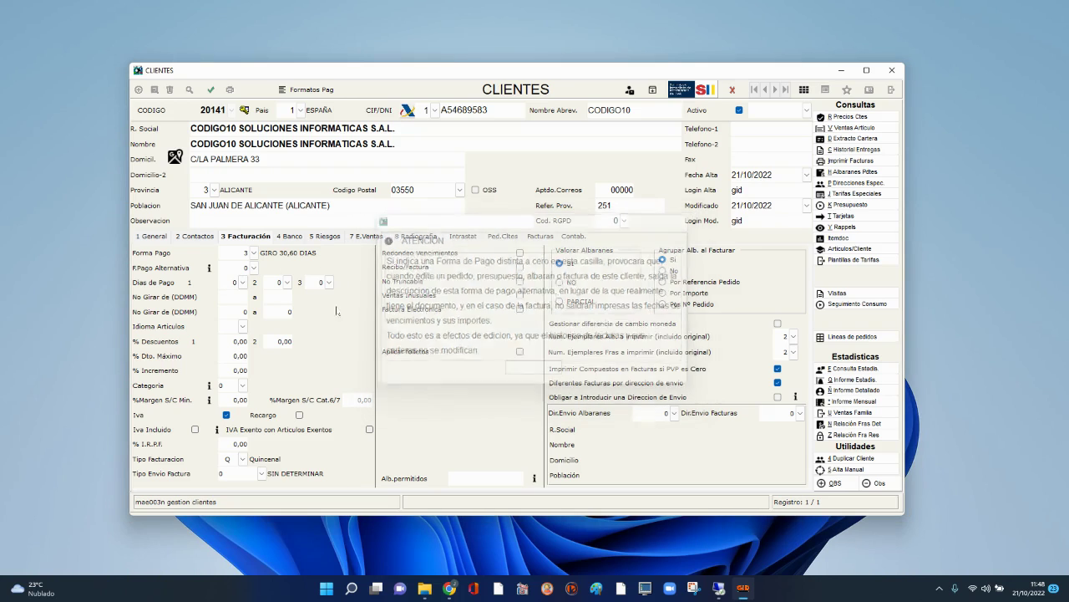
left_click(255, 268)
key("Return")
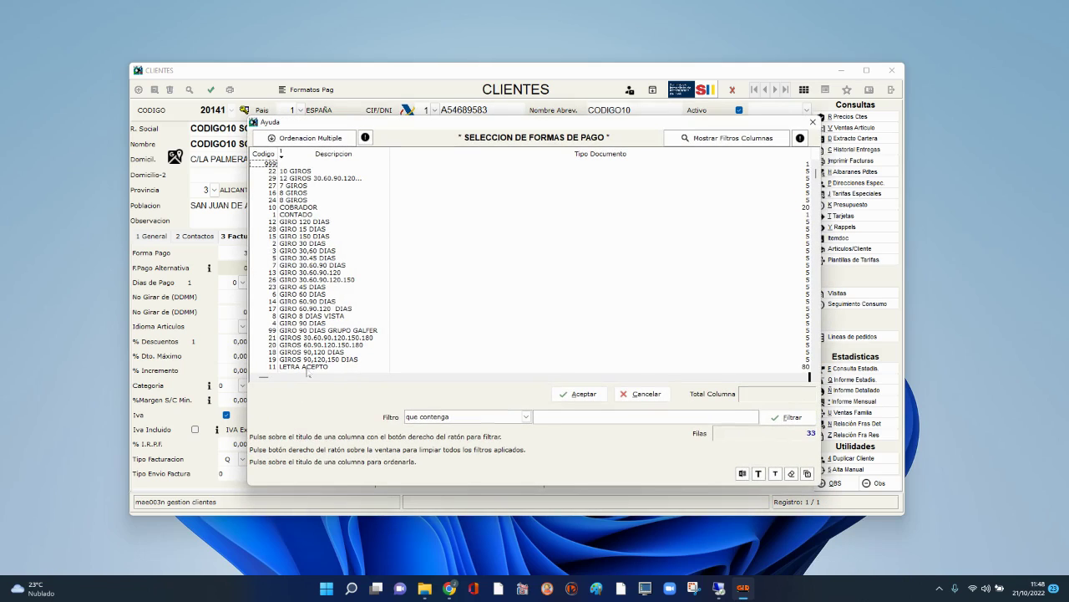
double_click(301, 288)
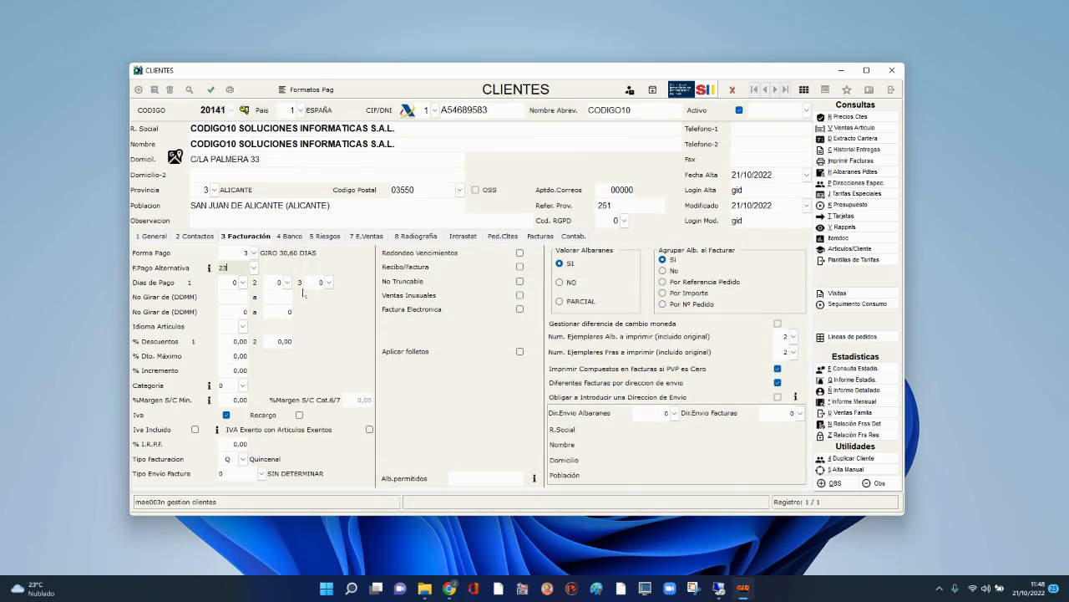
key("Return")
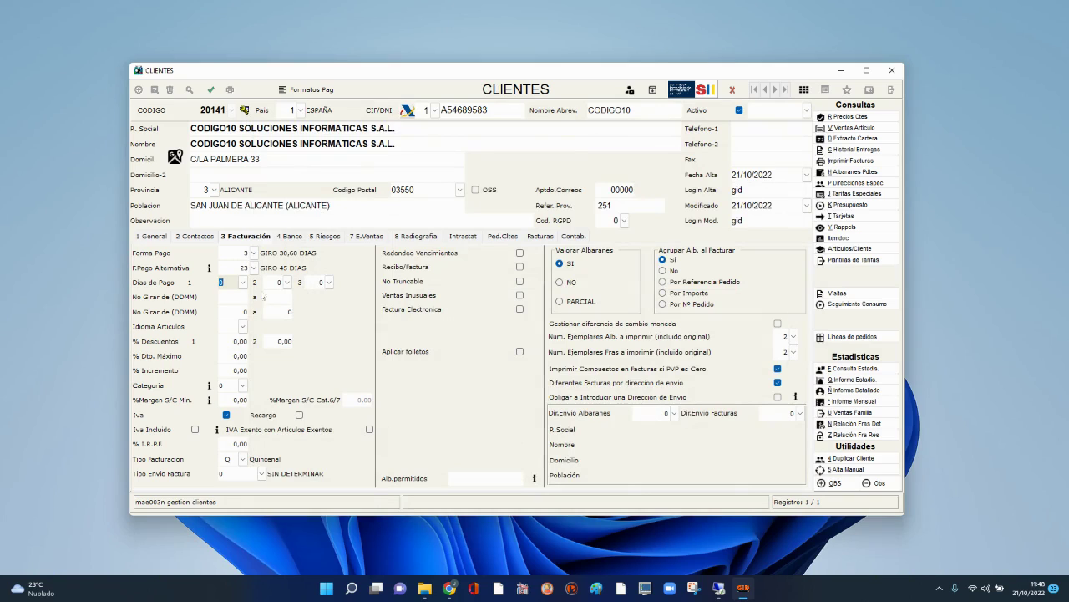
key("shift+Tab")
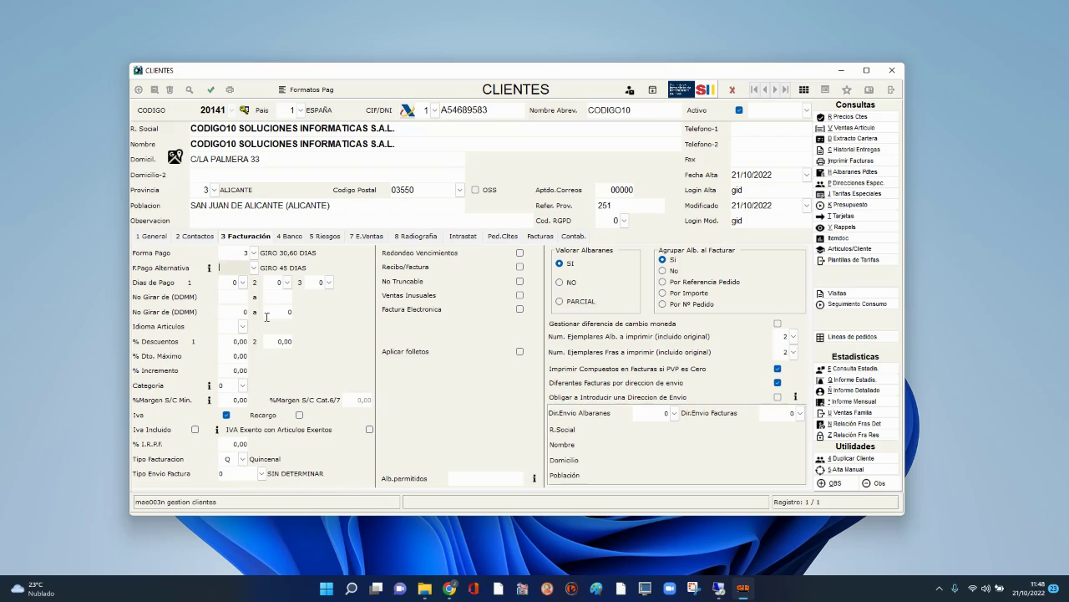
key("Return")
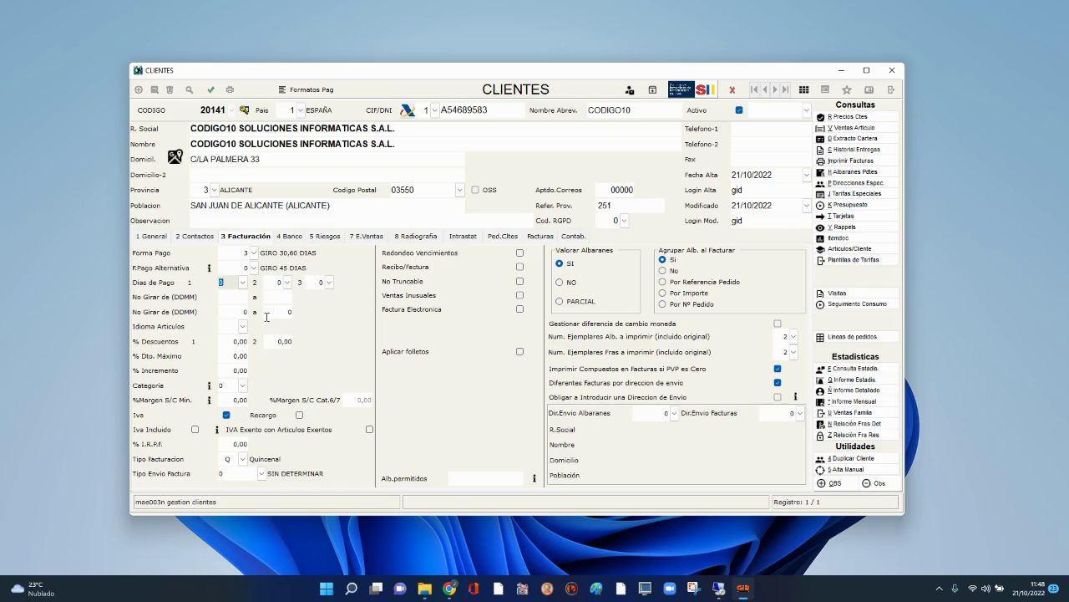
Set the customer's first payment day to 10 and the second to 30
type("10")
key("Tab")
type("30")
key("Tab")
key("Tab")
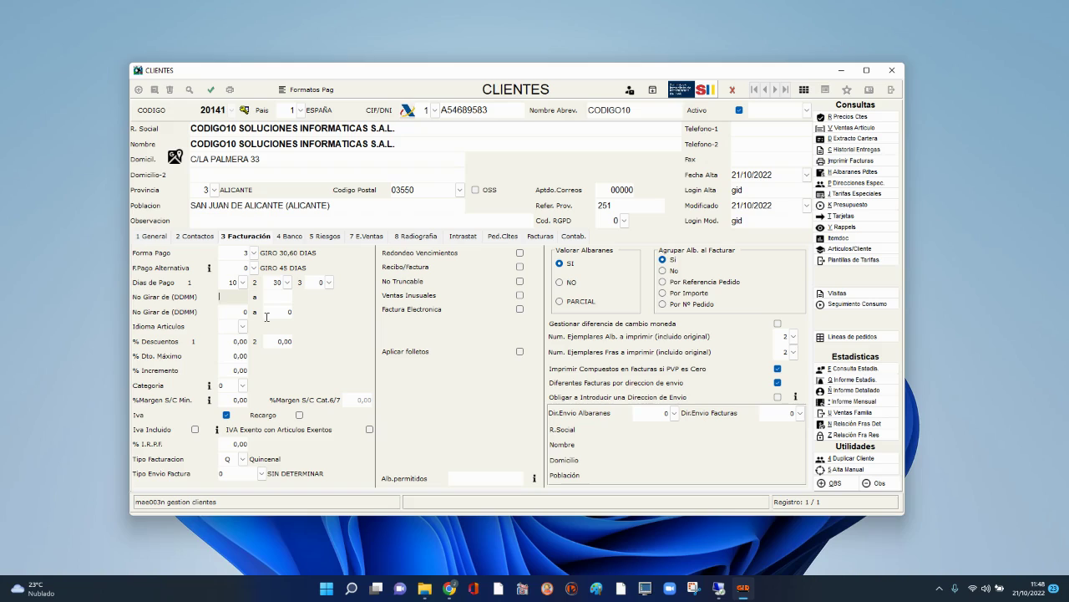
Define two periods without drafts for the customer: 108 to 3108 and 1512 to 3112
type("108")
key("Tab")
type("3108")
key("Tab")
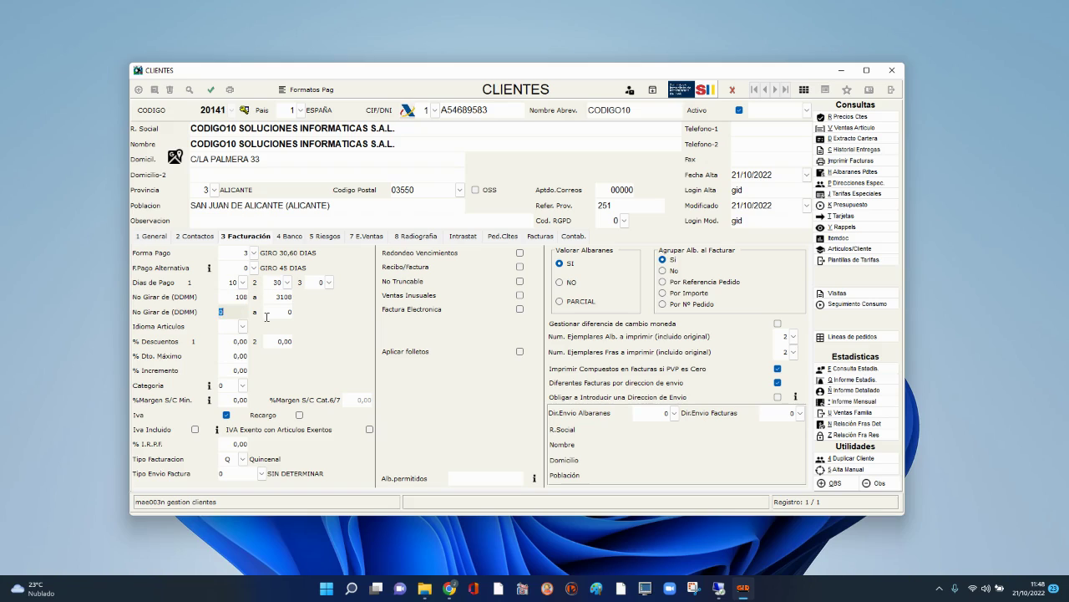
type("1512")
key("Tab")
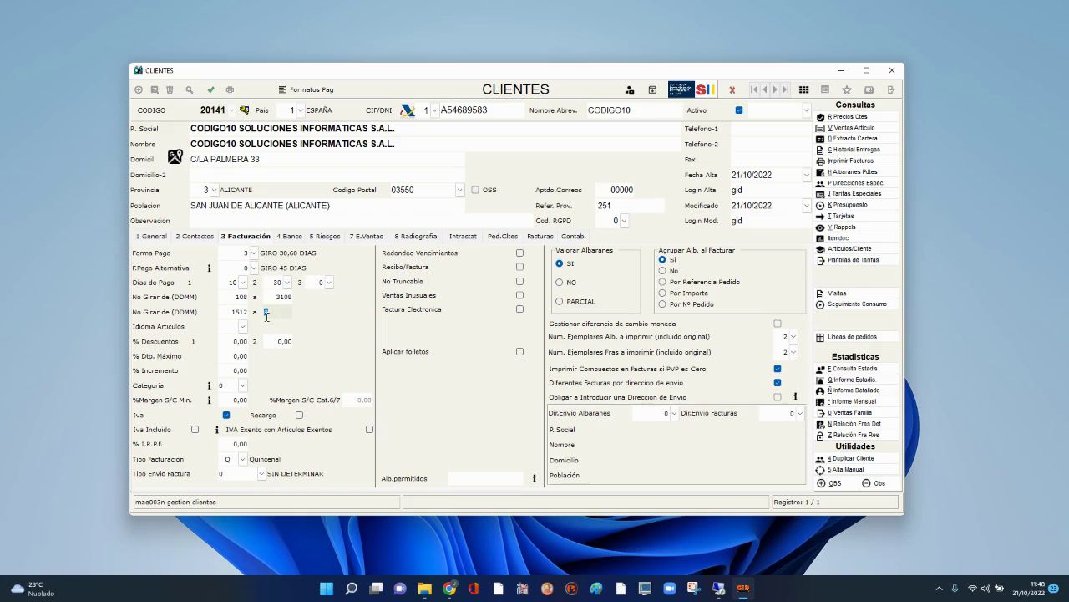
type("3112")
key("Tab")
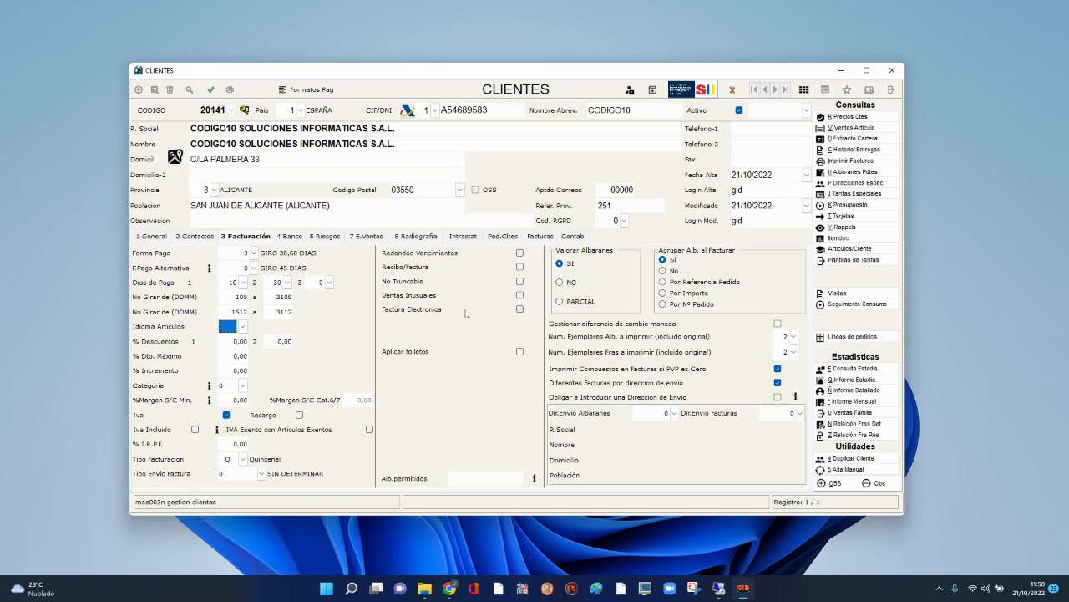
Leave the article language blank and set the customer's first discount percentage to 7
key("Tab")
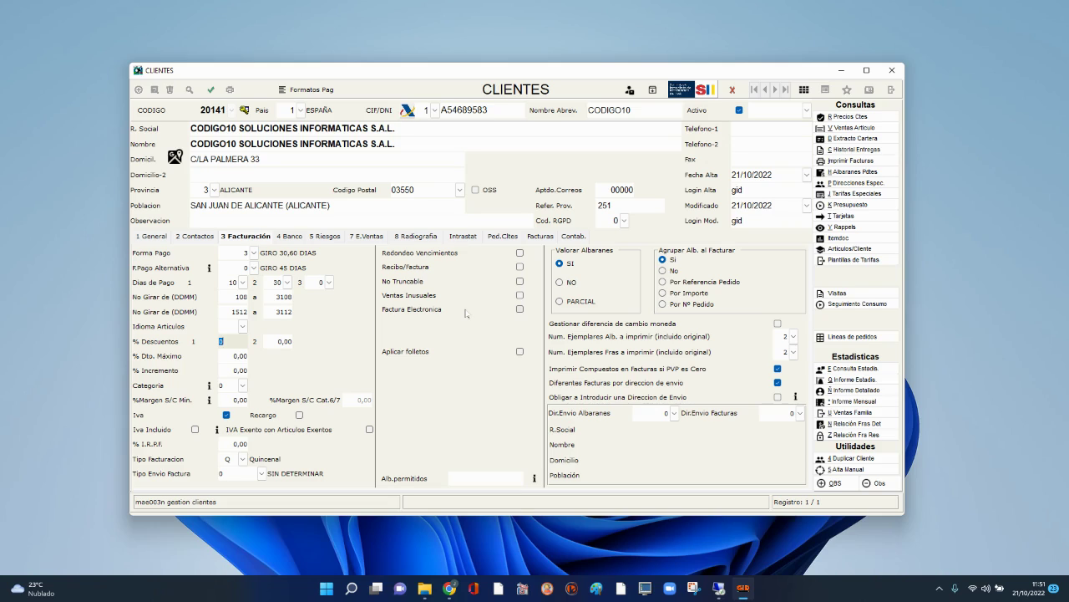
type("7")
key("Return")
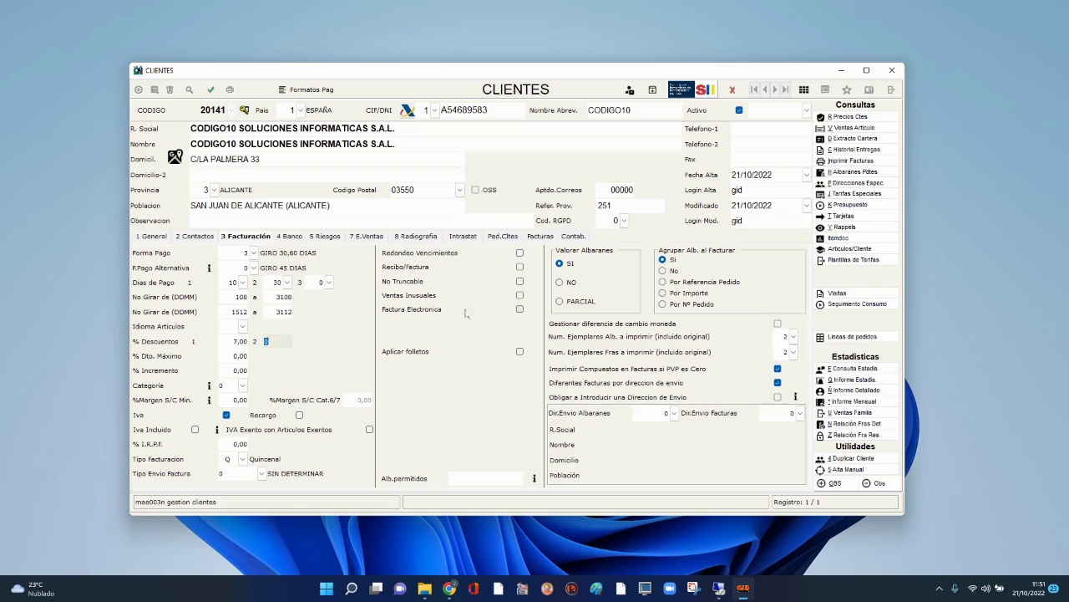
Try a maximum discount of 15 percent for the customer and reset it to 0
key("Return")
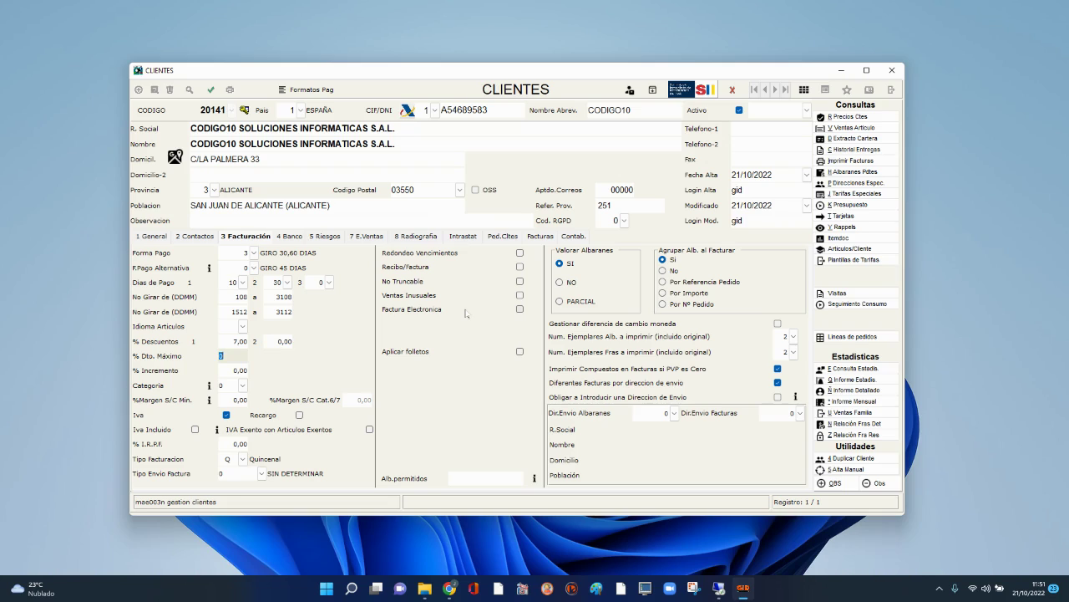
type("15")
key("Return")
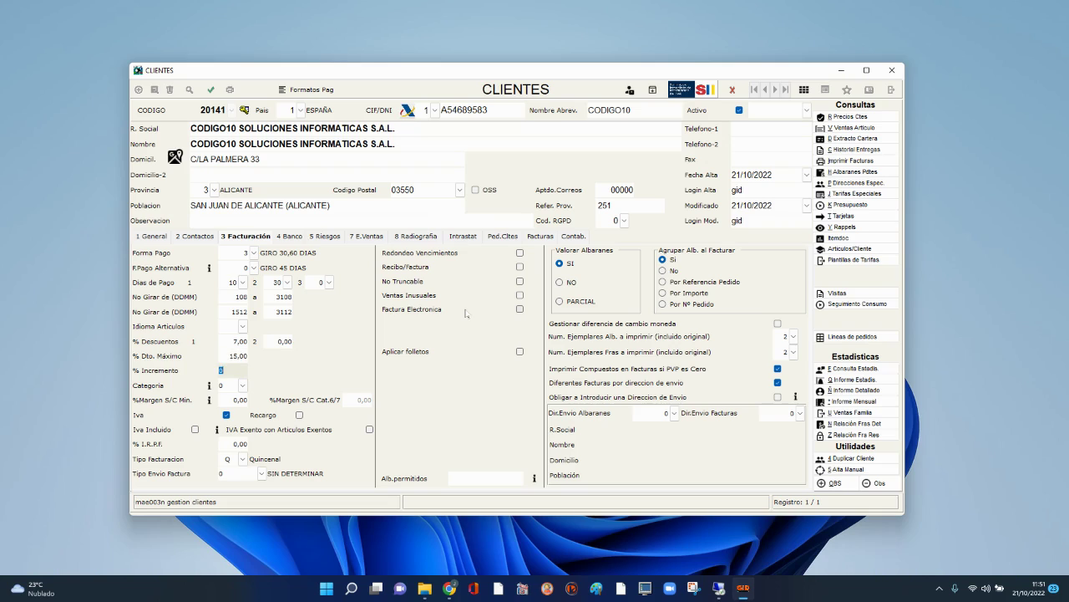
key("Up")
type("0")
key("Return")
Try a price increment of 2 percent for the customer and reset it to 0
type("2")
key("Return")
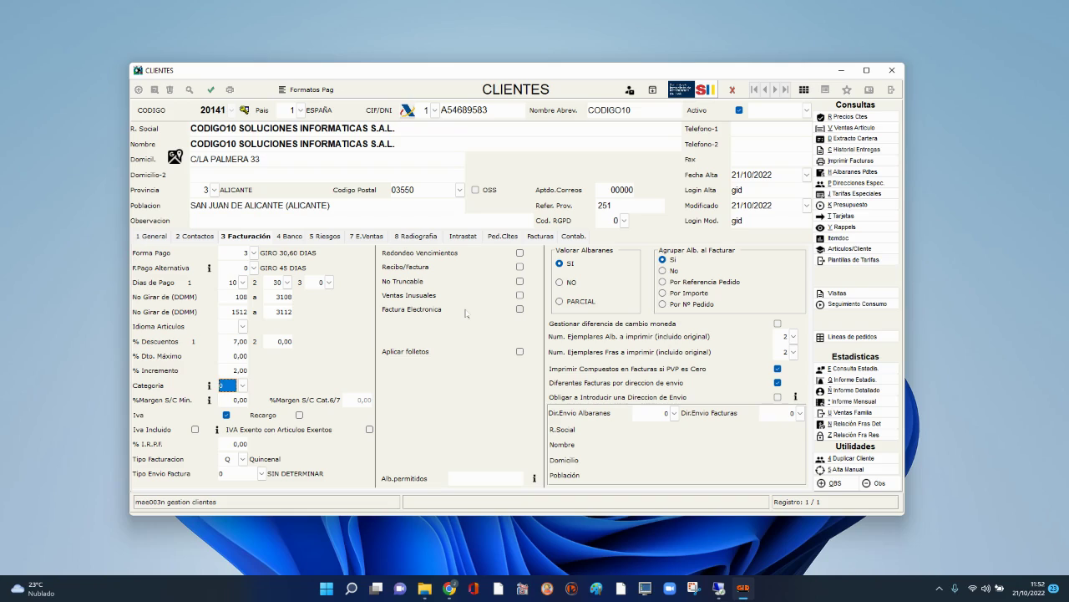
key("Up")
type("0")
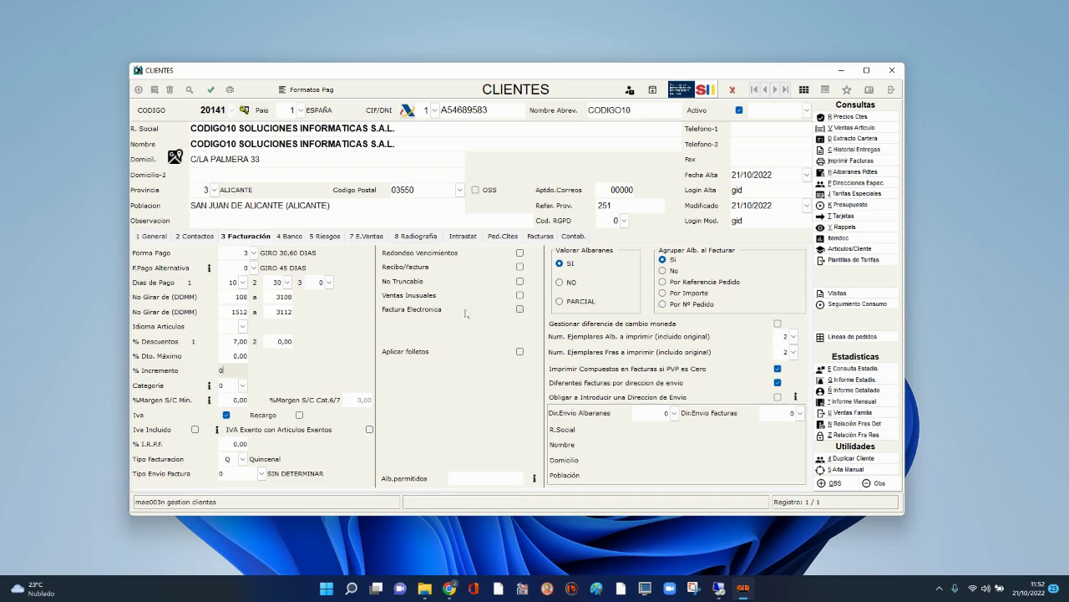
key("Return")
Review the available customer category options and select category 0
key("alt+Down")
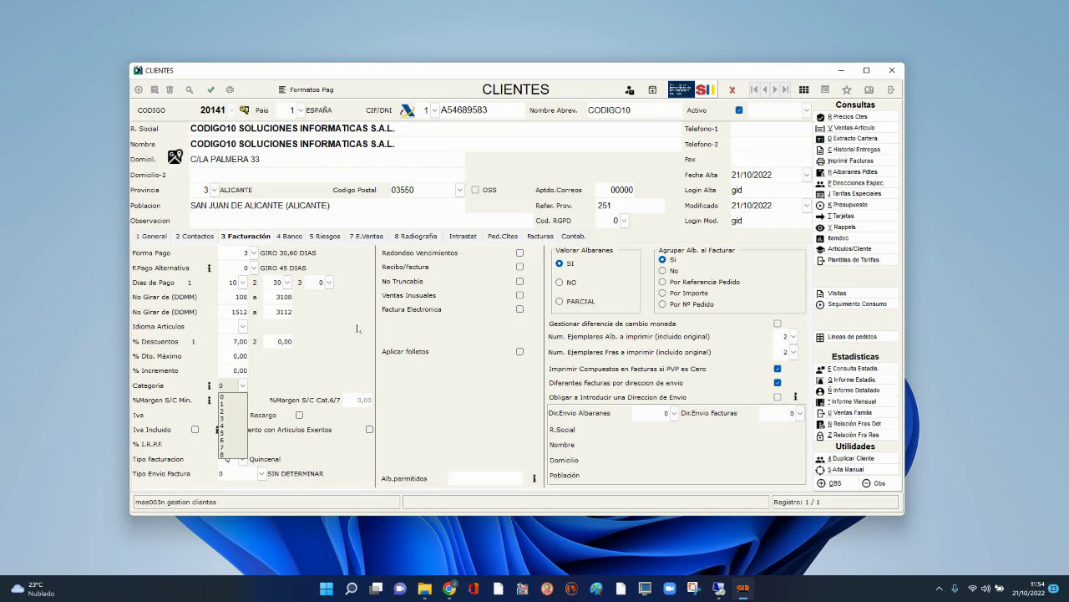
left_click(225, 398)
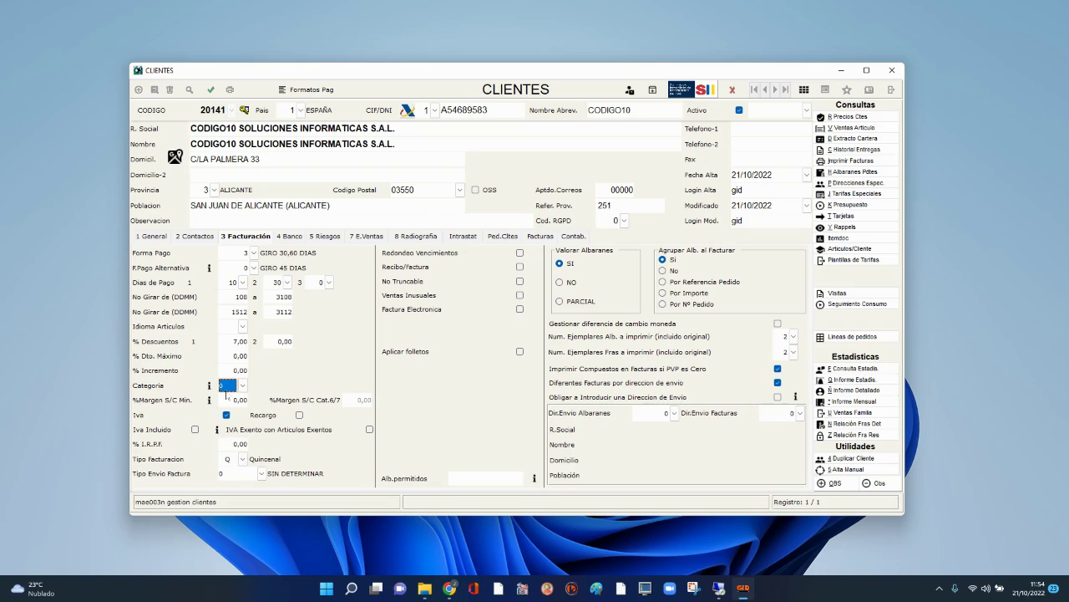
key("Tab")
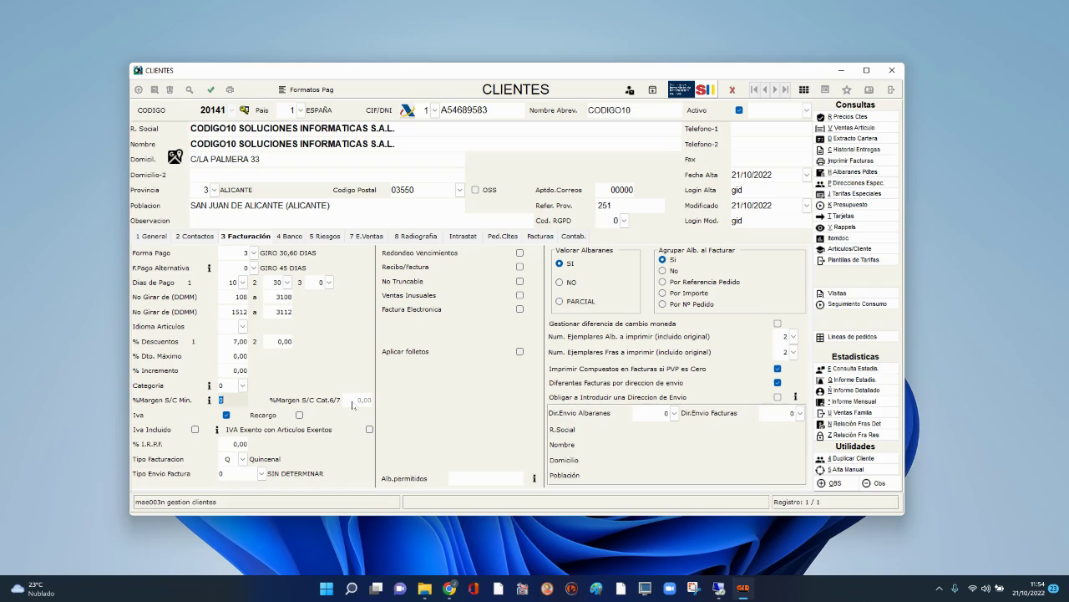
Assign category 6 to the customer and set the margin over cost for categories 6/7 to 2.5 percent
left_click(222, 385)
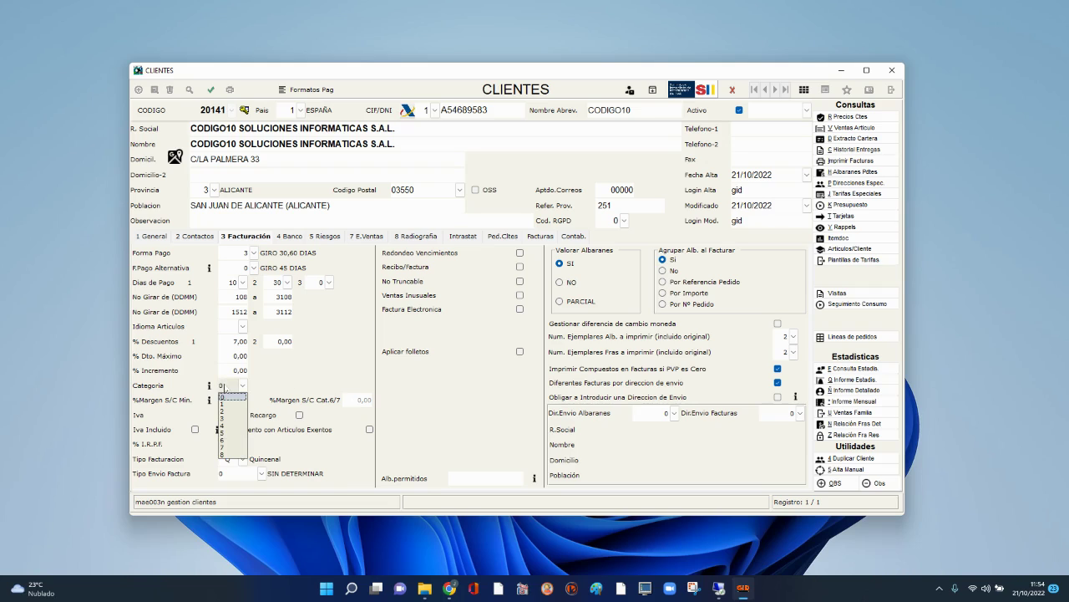
left_click(230, 440)
left_click(219, 401)
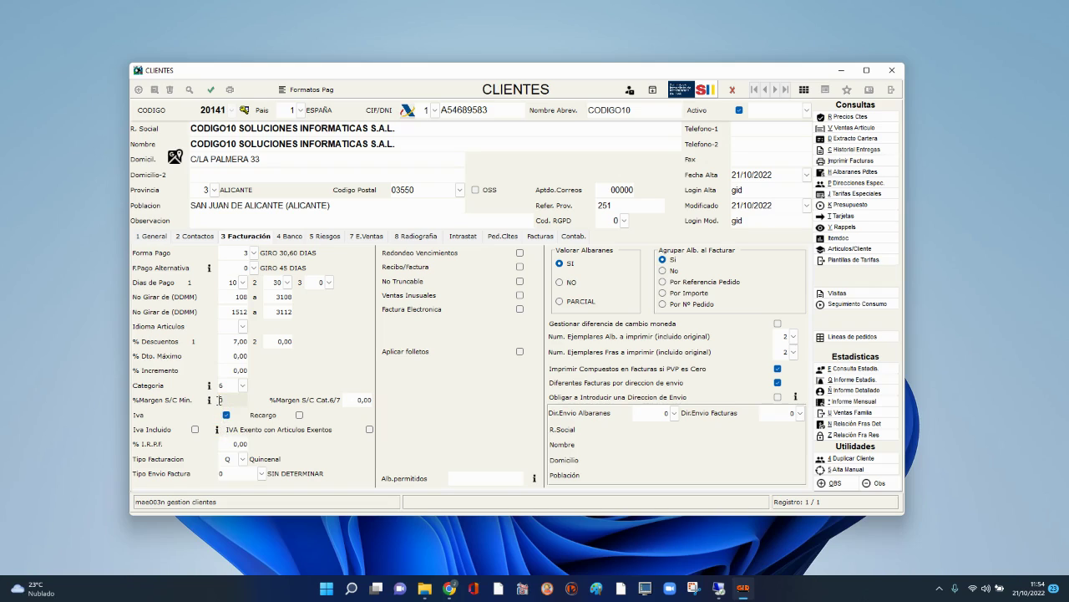
left_click(345, 400)
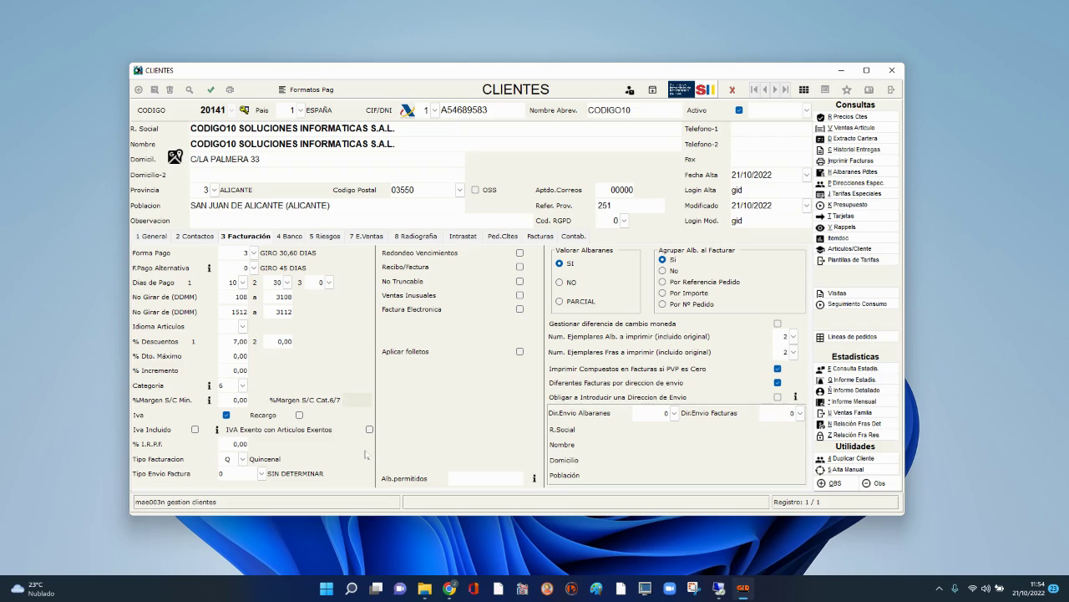
type("2.5")
key("Tab")
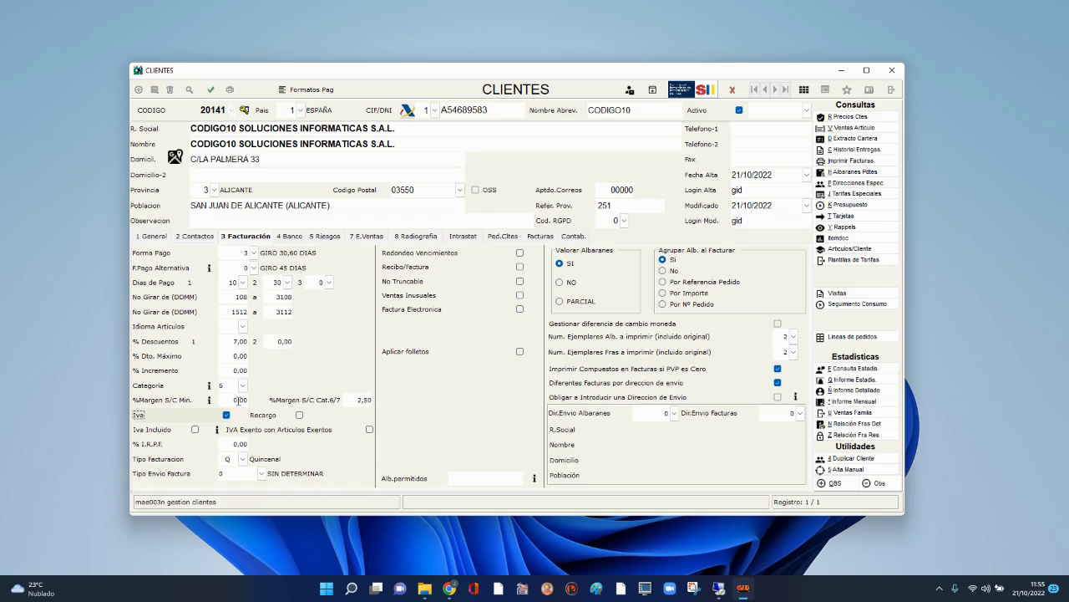
Read the help notes on the customer categories and on the minimum margin over cost
key("shift+Tab")
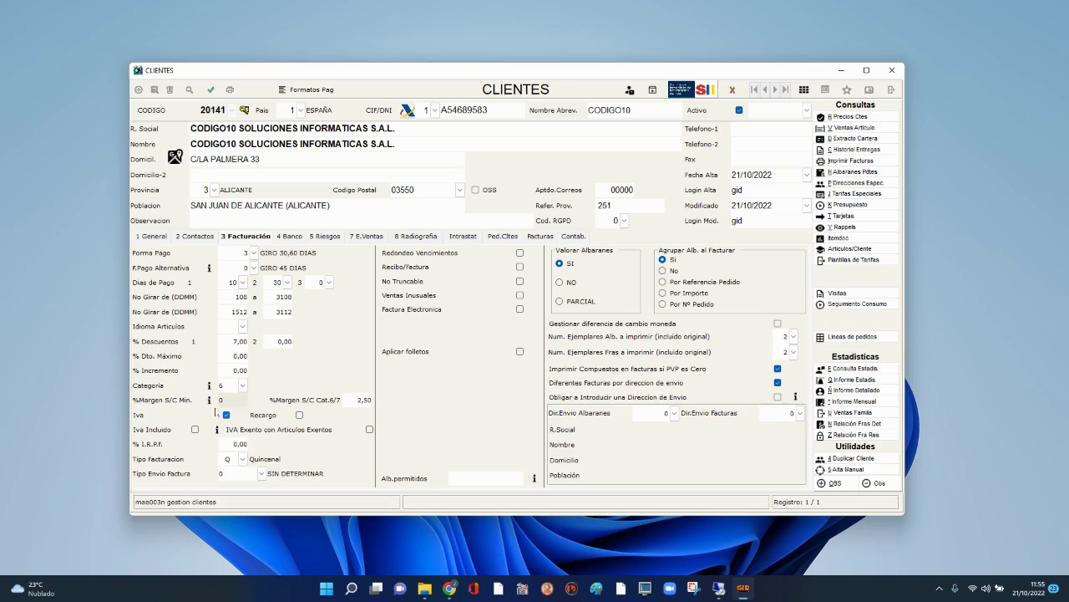
key("shift+Tab")
left_click(208, 387)
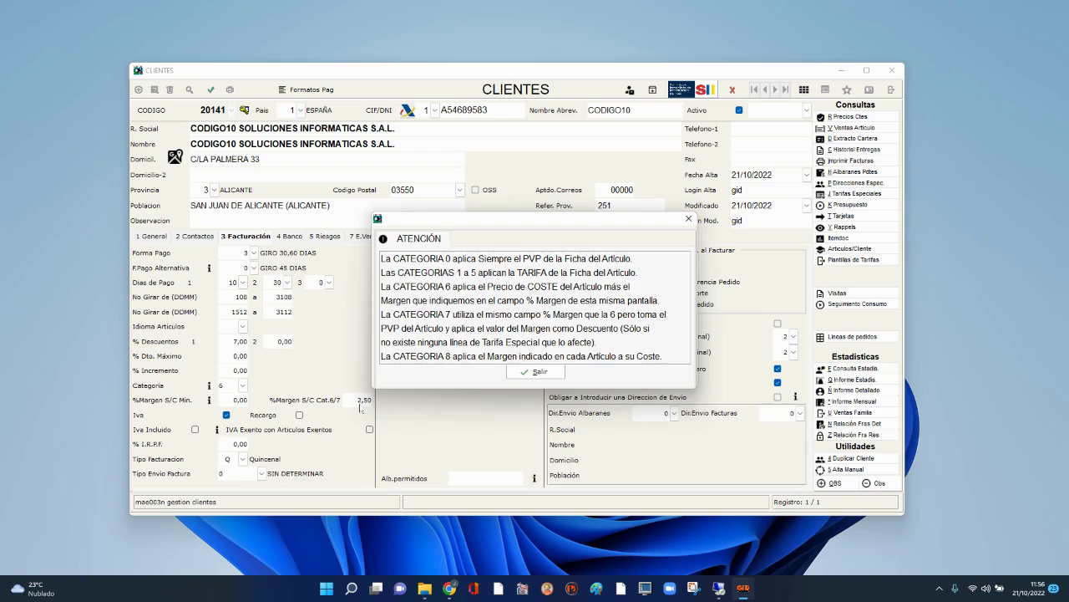
left_click(535, 371)
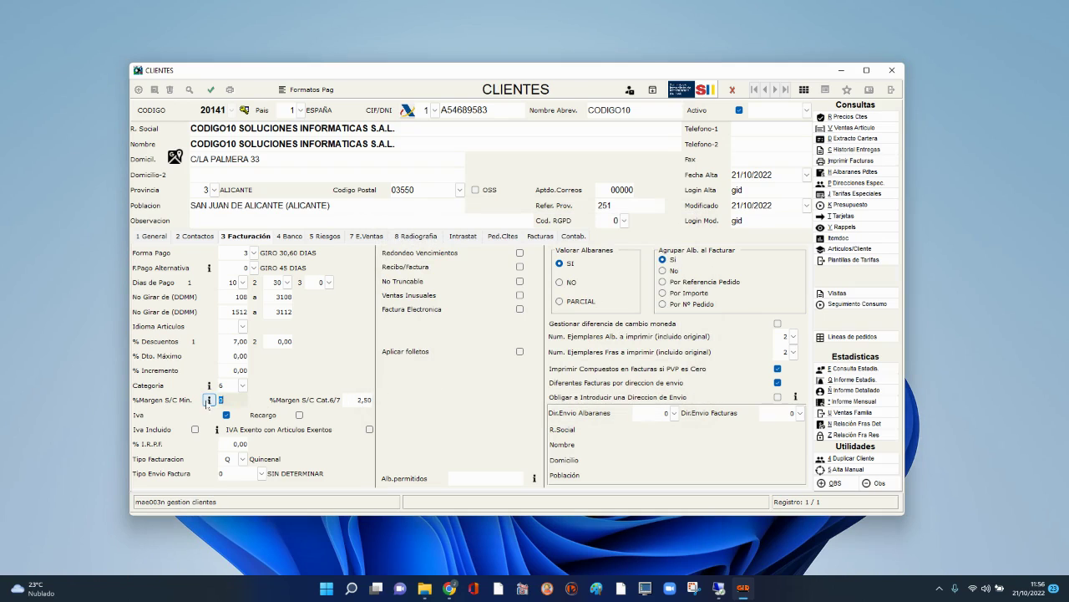
left_click(209, 400)
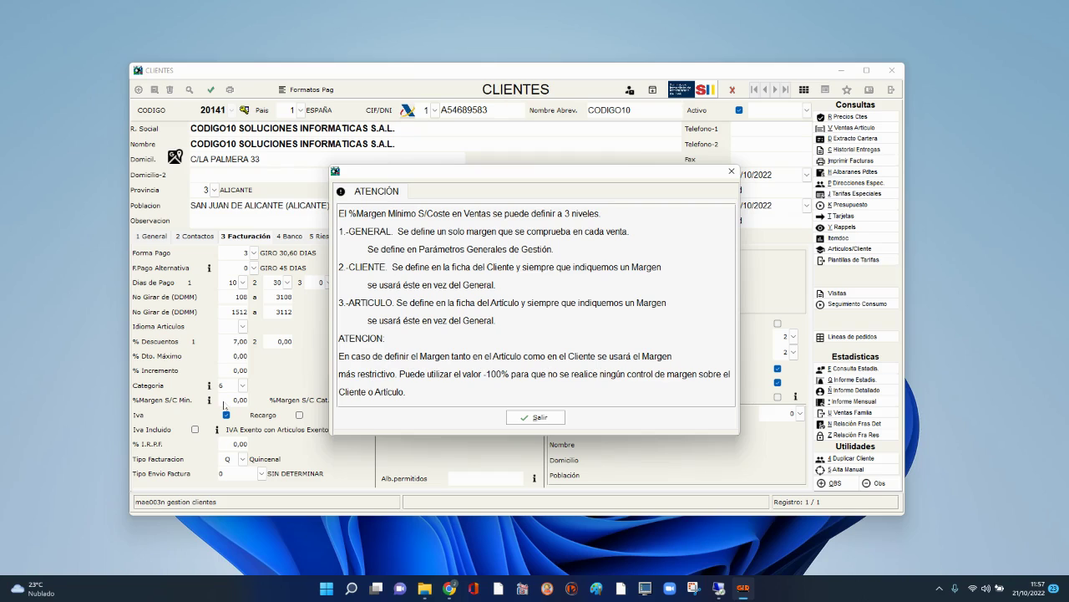
Set the customer's minimum margin over cost (%Margen S/C Min.) to 8 percent and reread its help note
left_click(526, 420)
type("8")
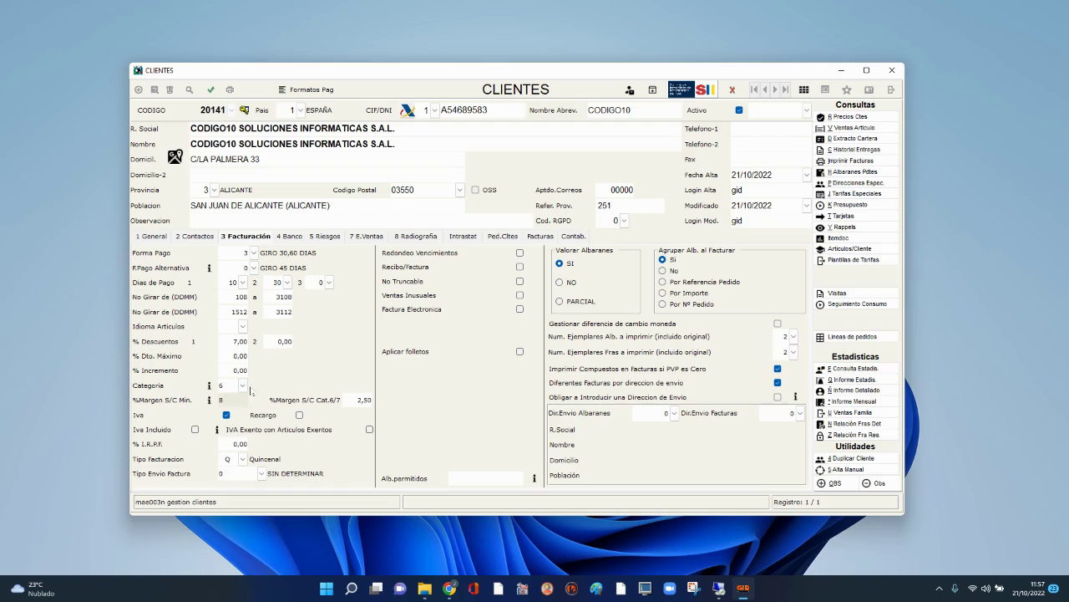
left_click(209, 400)
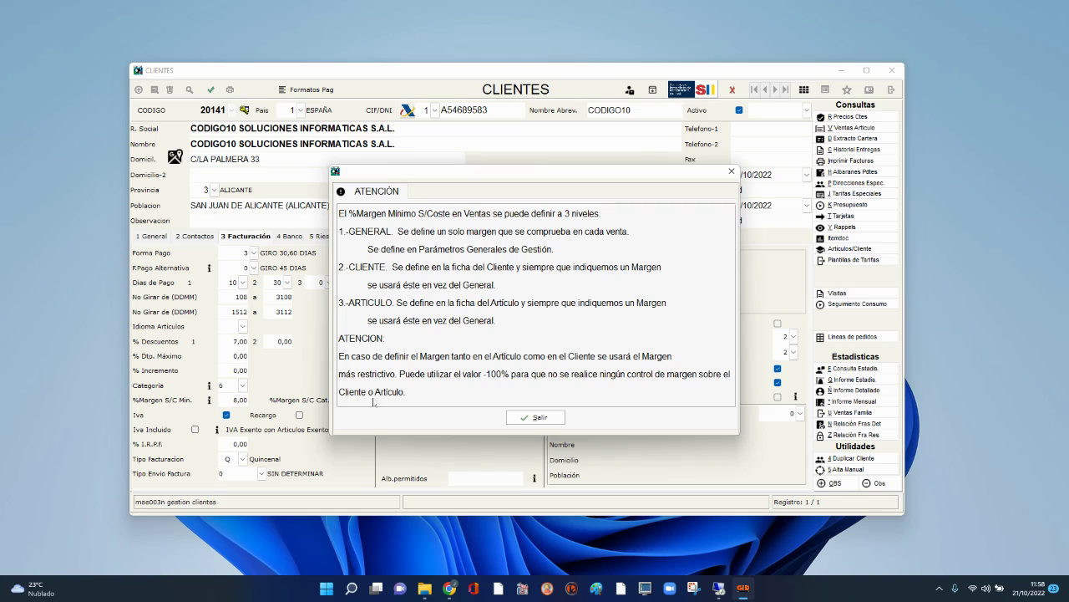
left_click(530, 418)
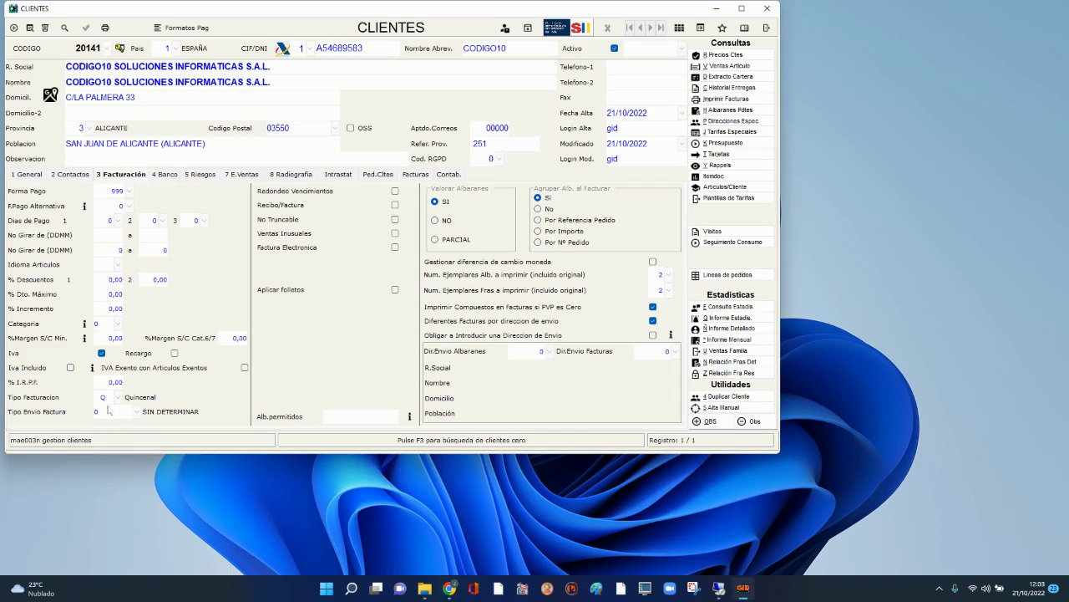
Select Quincenal as the customer's billing type and review the available invoice sending types
left_click(117, 398)
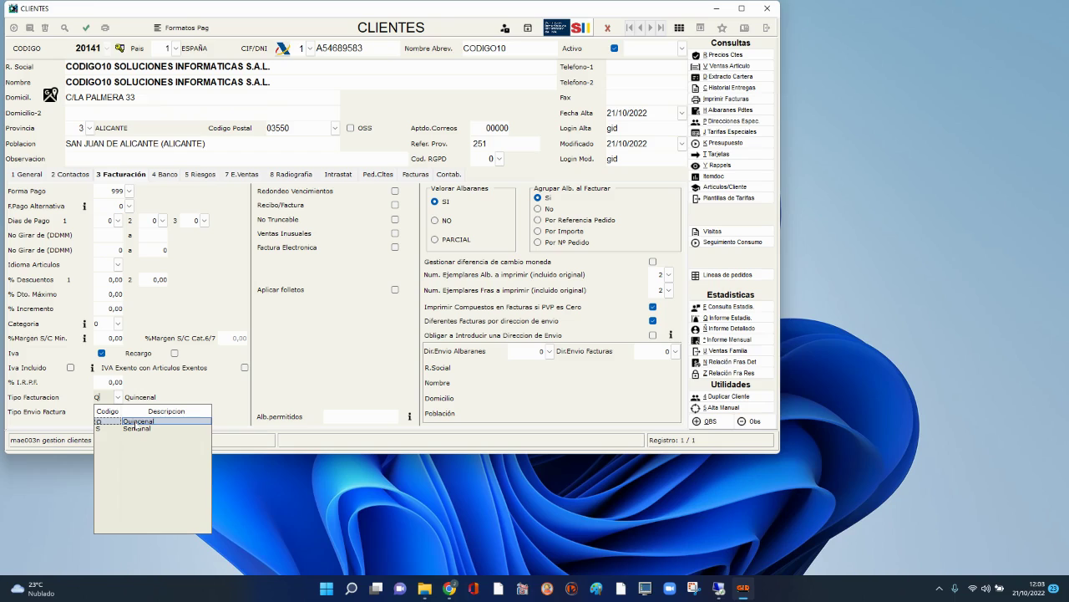
left_click(138, 422)
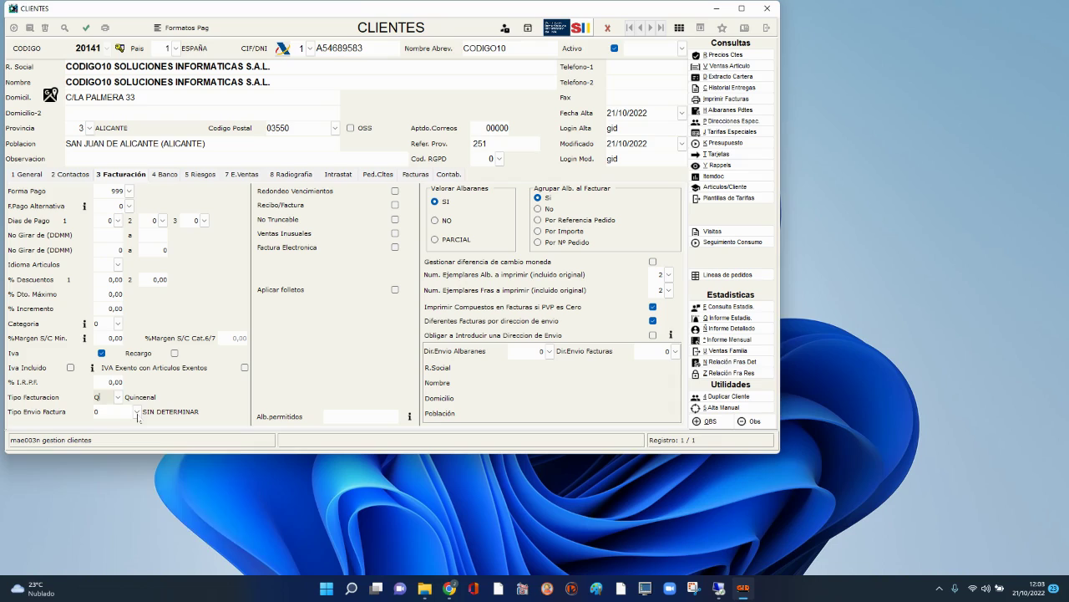
left_click(137, 412)
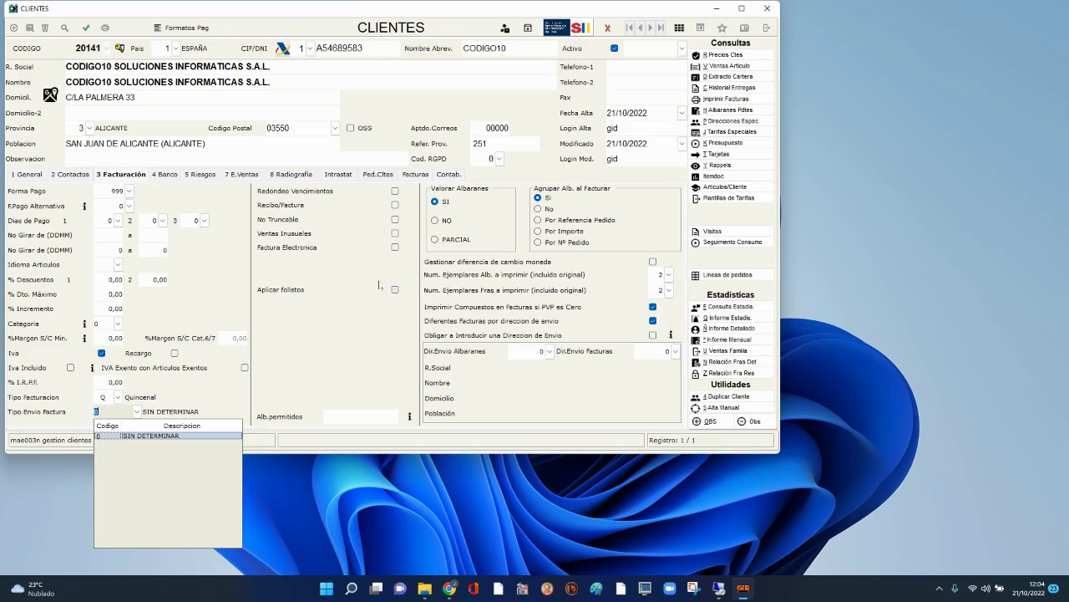
Try the Ventas Inusuales option, switch it off again, and enter F as the permitted delivery notes (Alb.permitidos)
left_click(354, 234)
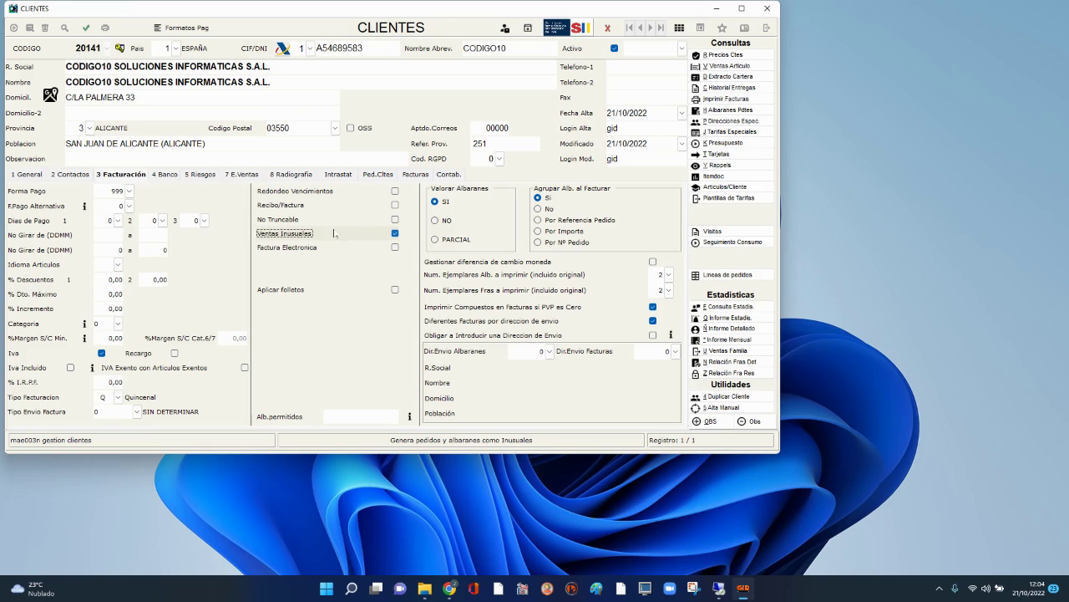
left_click(395, 234)
left_click(358, 416)
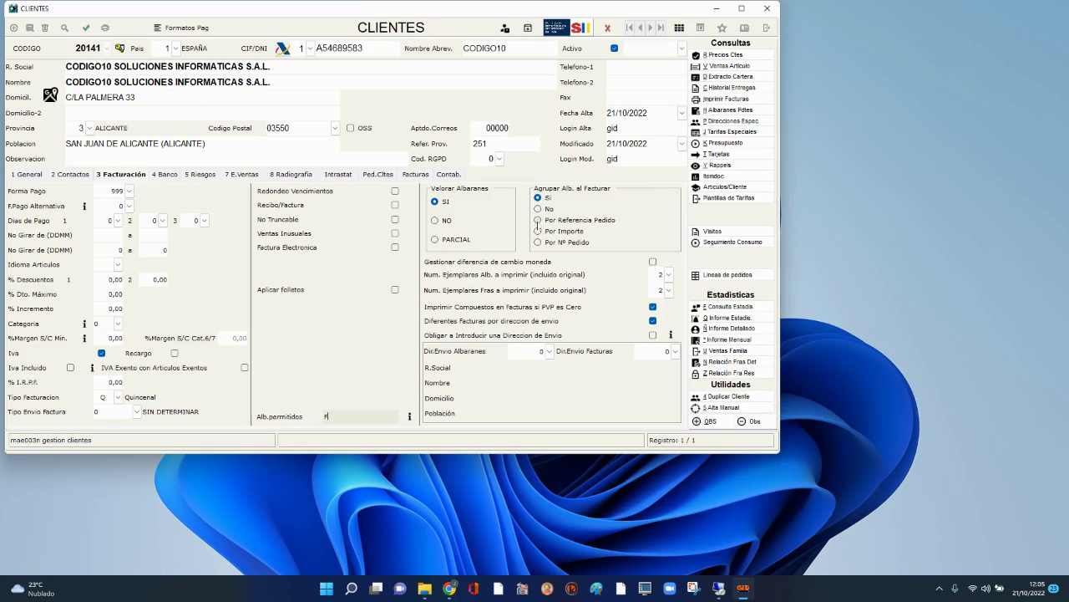
Try grouping delivery notes by order reference and by an amount of 1500, and set the invoice grouping back to Si
left_click(539, 221)
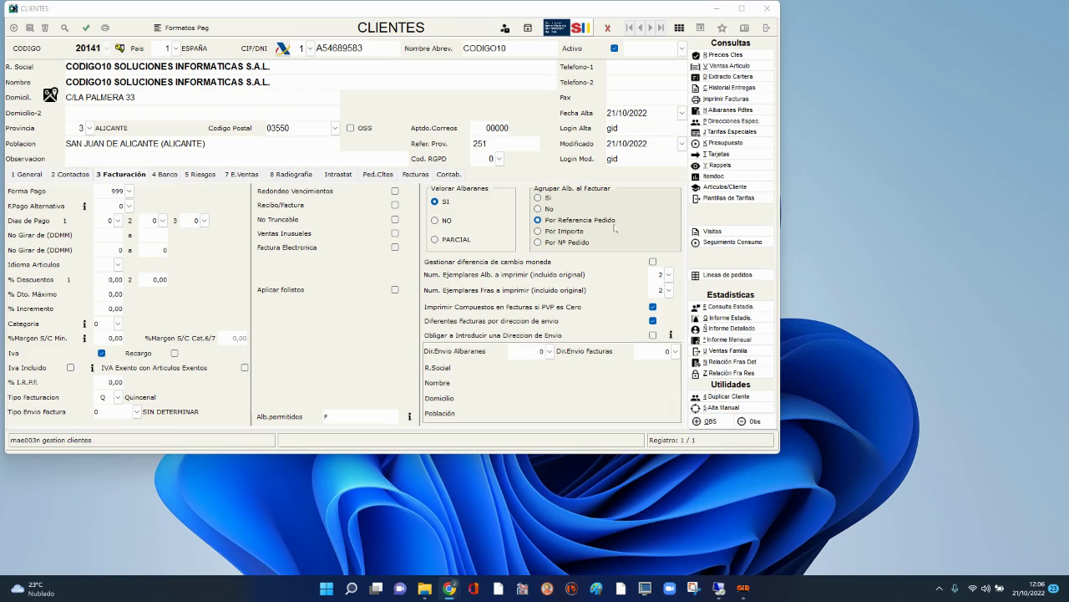
left_click(539, 232)
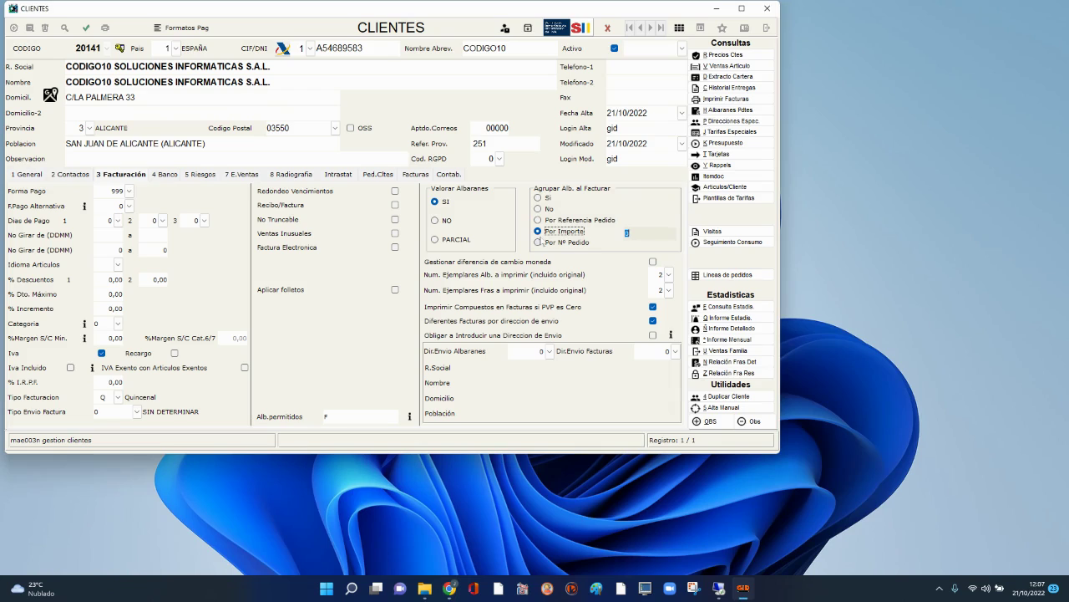
type("1500")
left_click(538, 198)
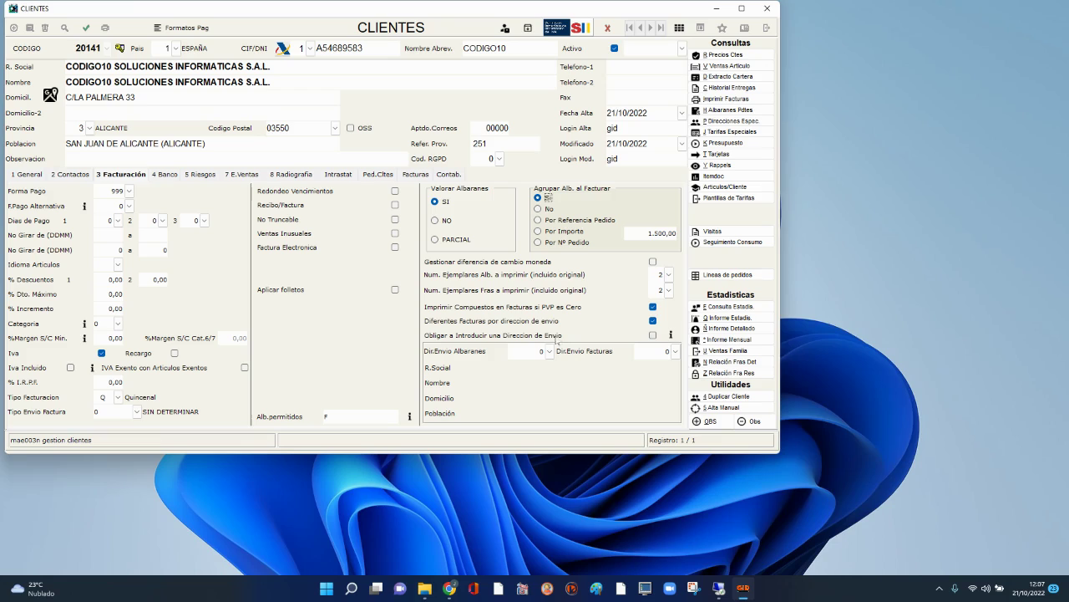